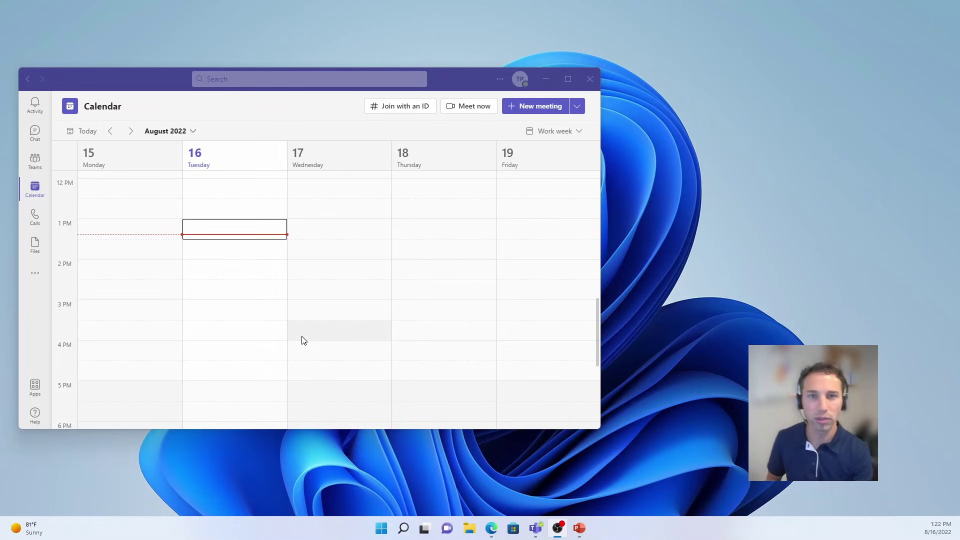
Step: Start an instant meeting from the Teams calendar with the name "Screen Recording Demo"
{"action": "left_click", "coordinate": [449, 81]}
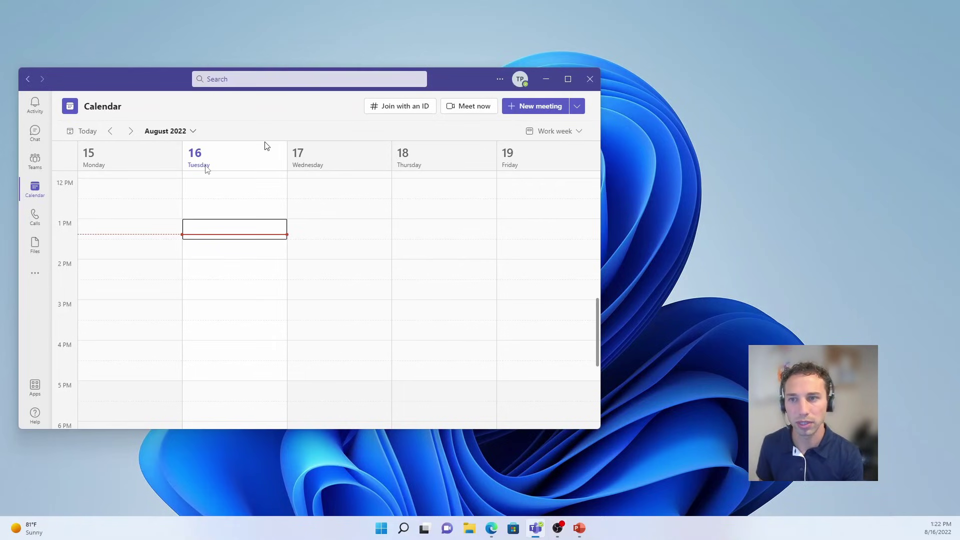
{"action": "left_click", "coordinate": [33, 198]}
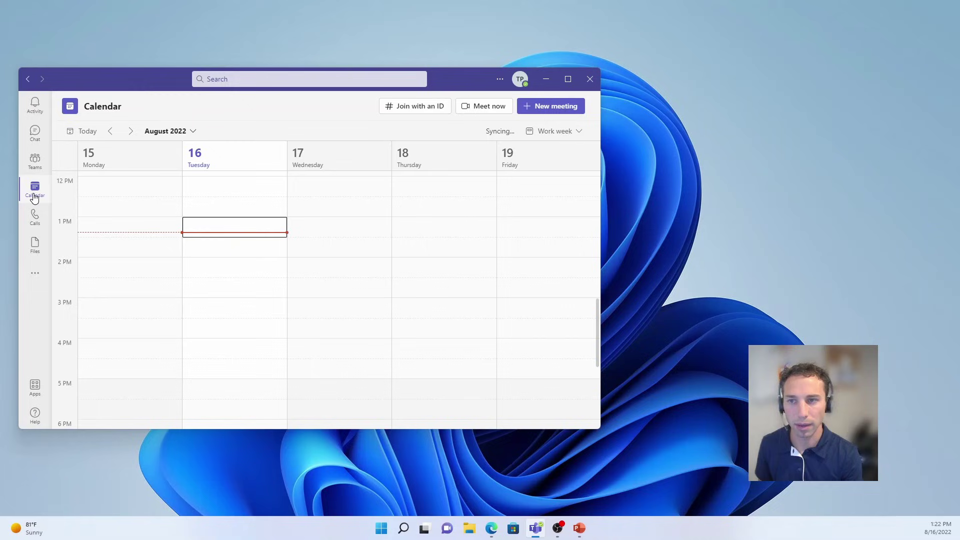
{"action": "left_click", "coordinate": [459, 112]}
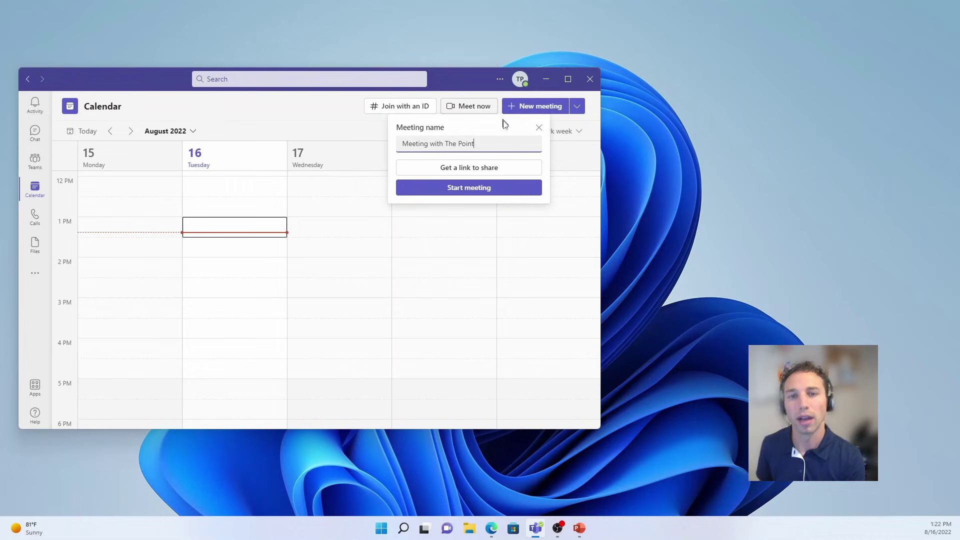
{"action": "triple_click", "coordinate": [492, 146]}
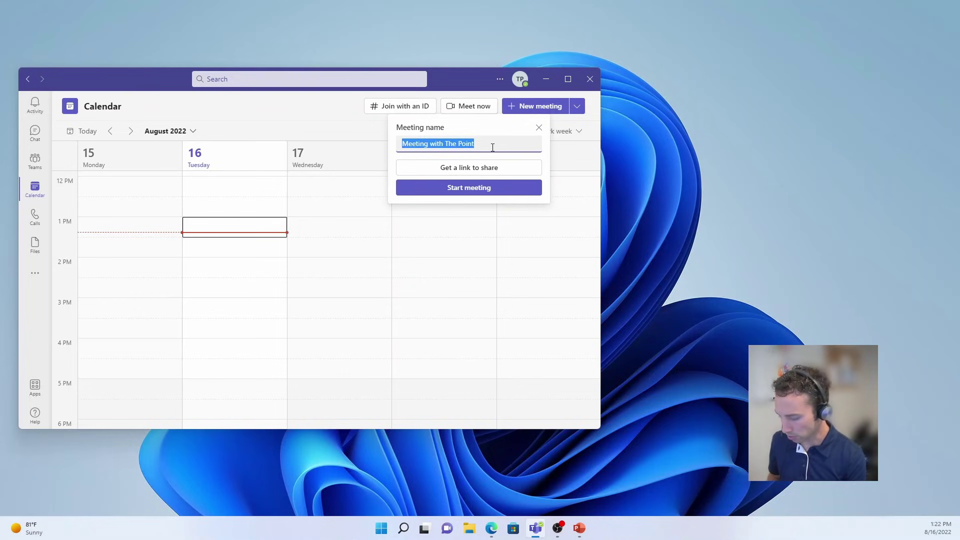
{"action": "type", "text": "Scren"}
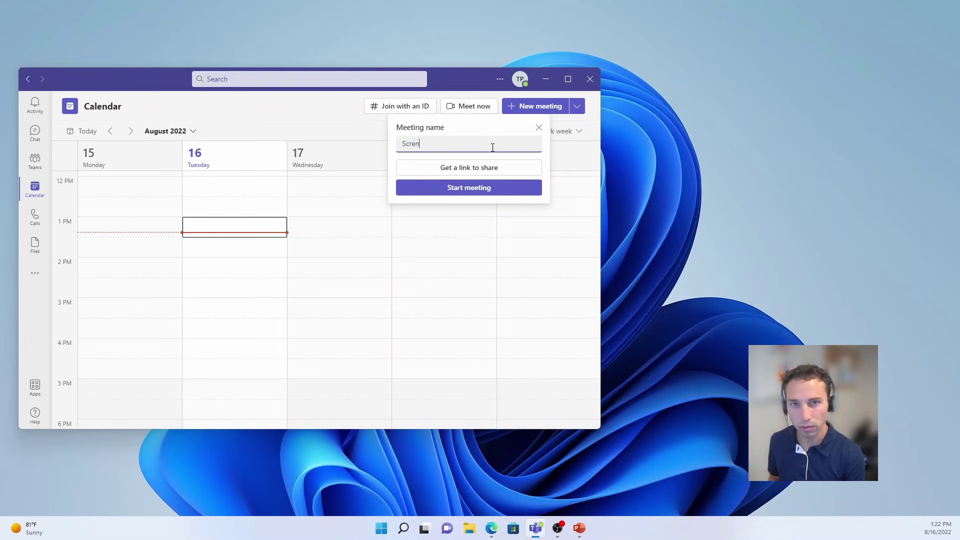
{"action": "type", "text": "n Recording Demo"}
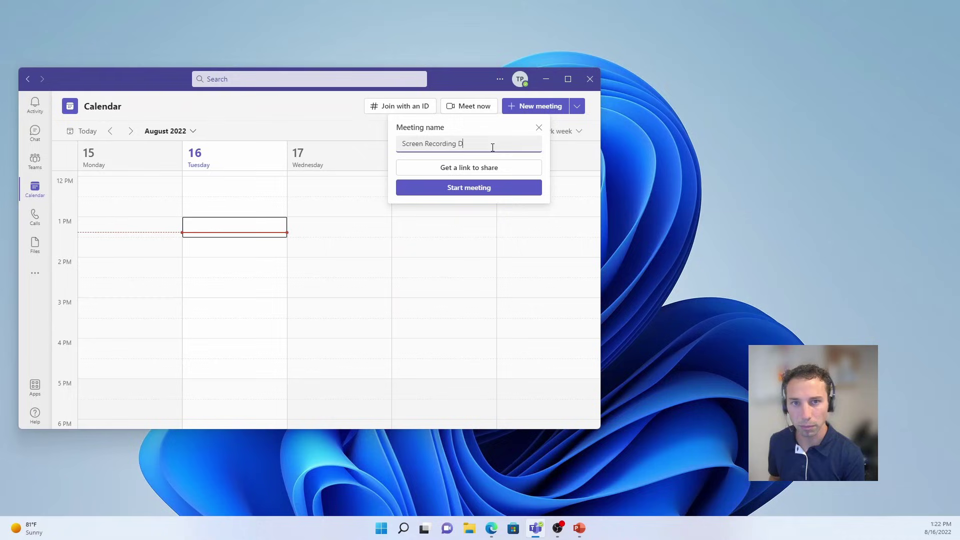
{"action": "left_click", "coordinate": [476, 192]}
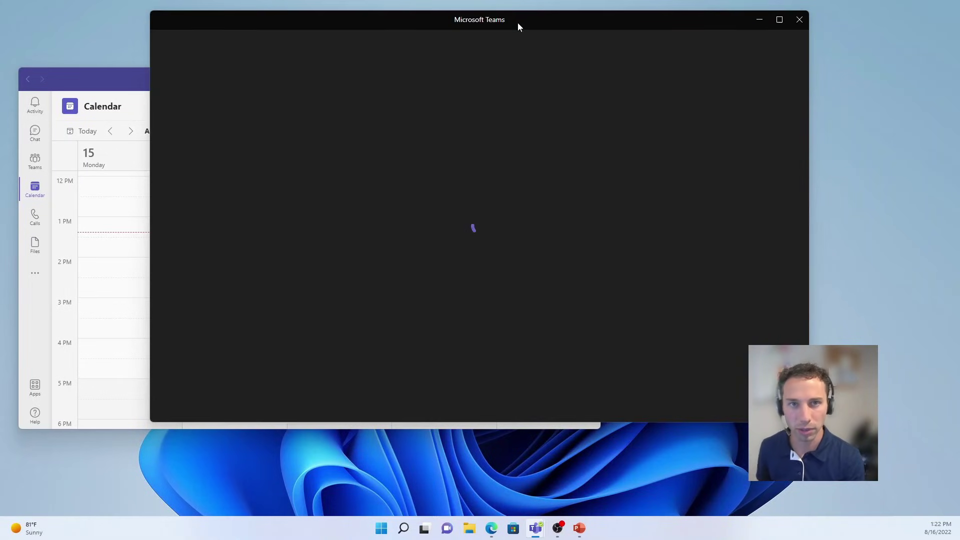
Step: Dismiss the video settings tip, join the meeting with camera and computer audio on, and close the invitation prompt
{"action": "left_click_drag", "start_coordinate": [519, 25], "coordinate": [390, 59]}
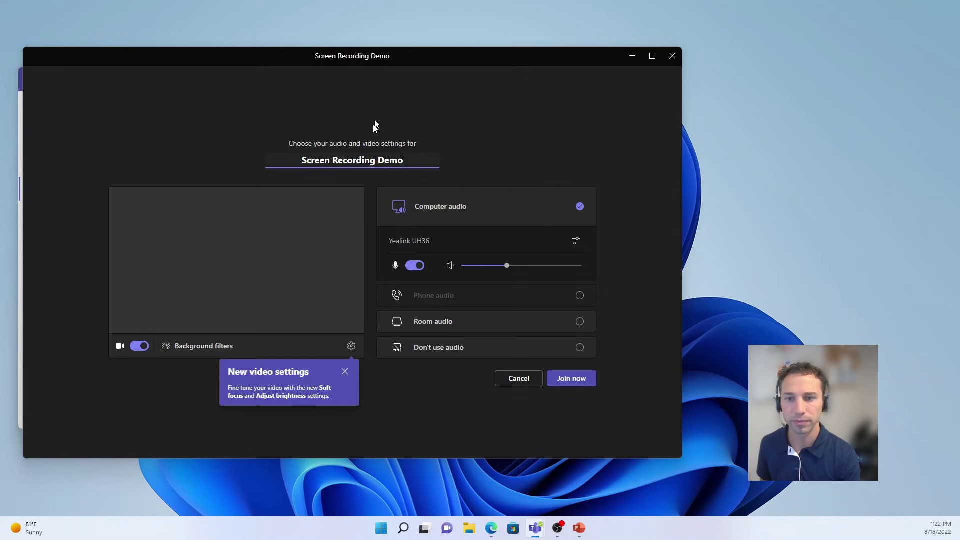
{"action": "left_click", "coordinate": [345, 372]}
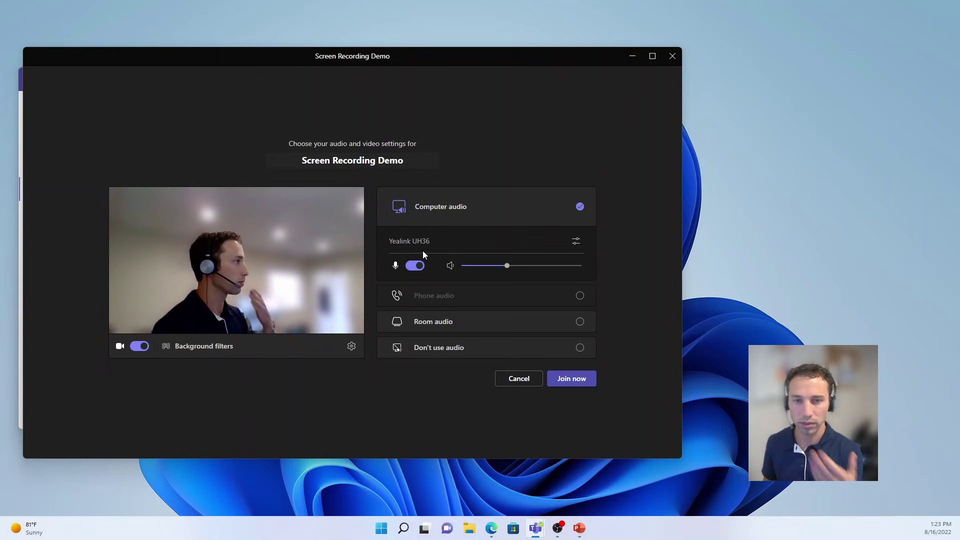
{"action": "left_click", "coordinate": [579, 380]}
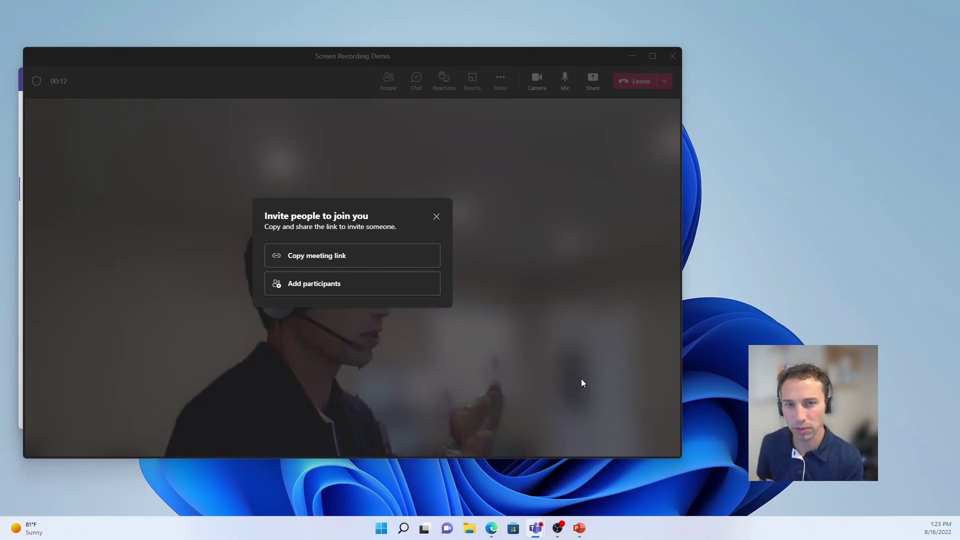
{"action": "left_click", "coordinate": [436, 216]}
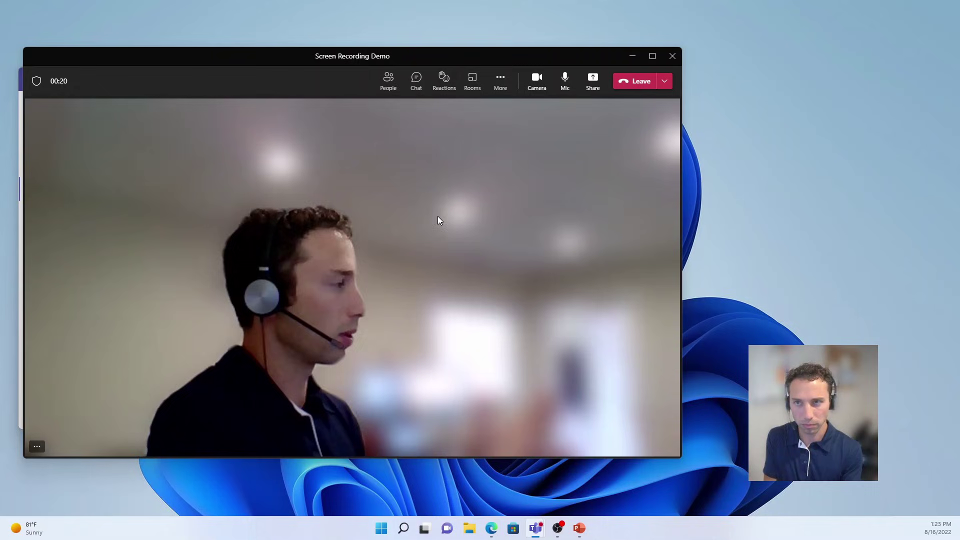
Step: Share the screen that shows the PowerPoint presentation in the meeting
{"action": "left_click", "coordinate": [593, 80]}
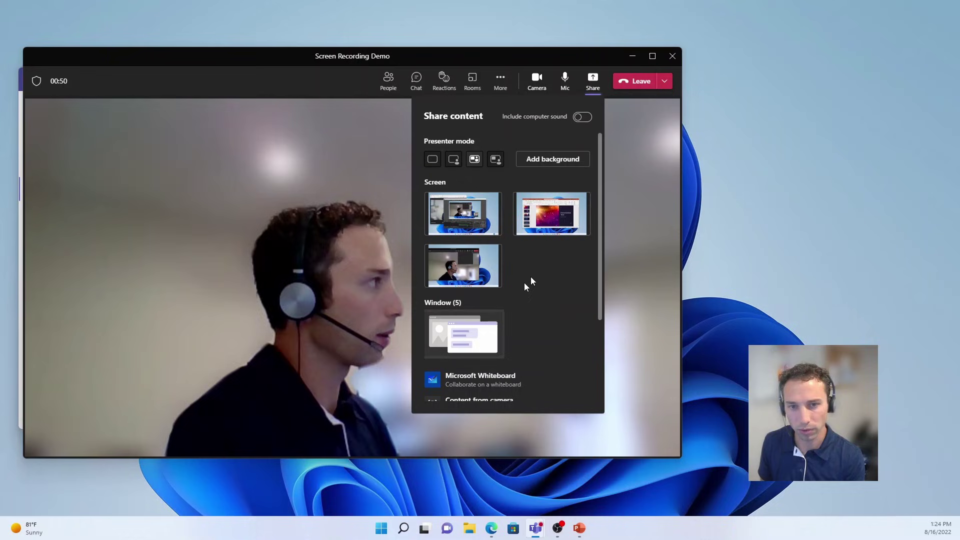
{"action": "left_click", "coordinate": [558, 228]}
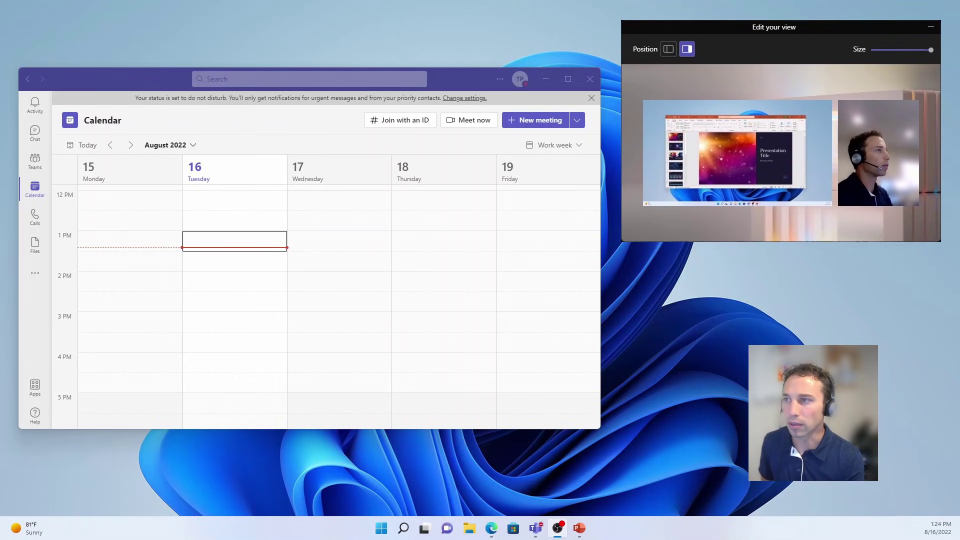
{"action": "left_click", "coordinate": [766, 29]}
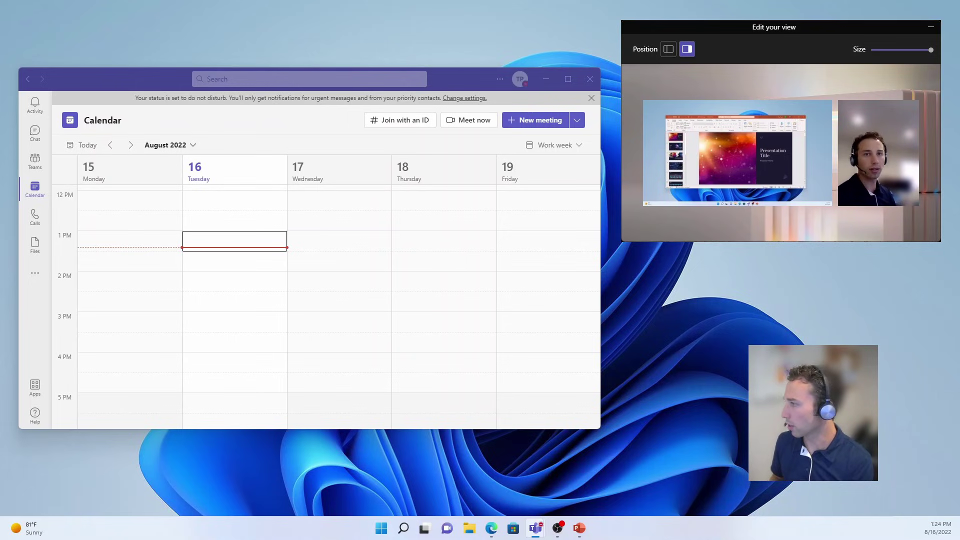
{"action": "key", "text": "alt+Tab"}
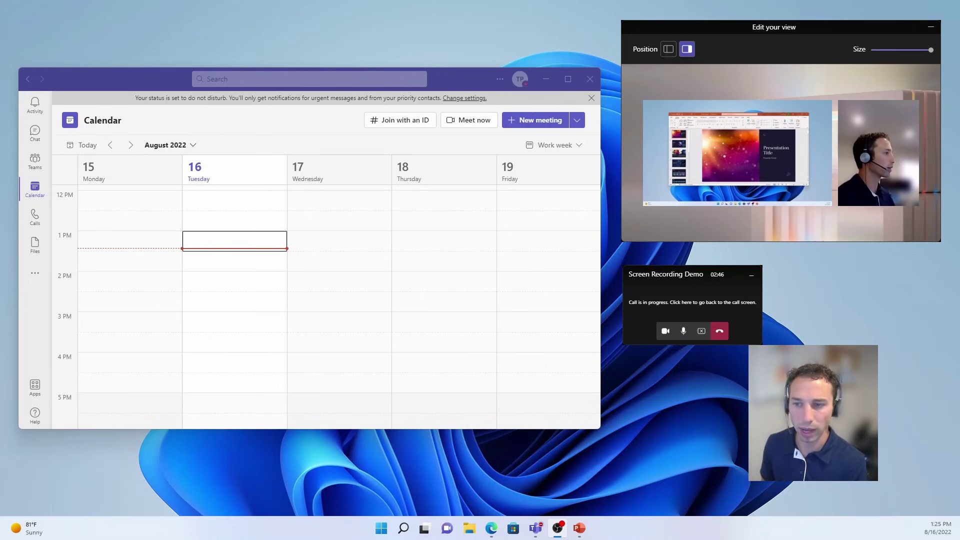
Step: Bring back the meeting window and arrange it beside the Edit your view window so its meeting controls are uncovered
{"action": "left_click", "coordinate": [536, 528]}
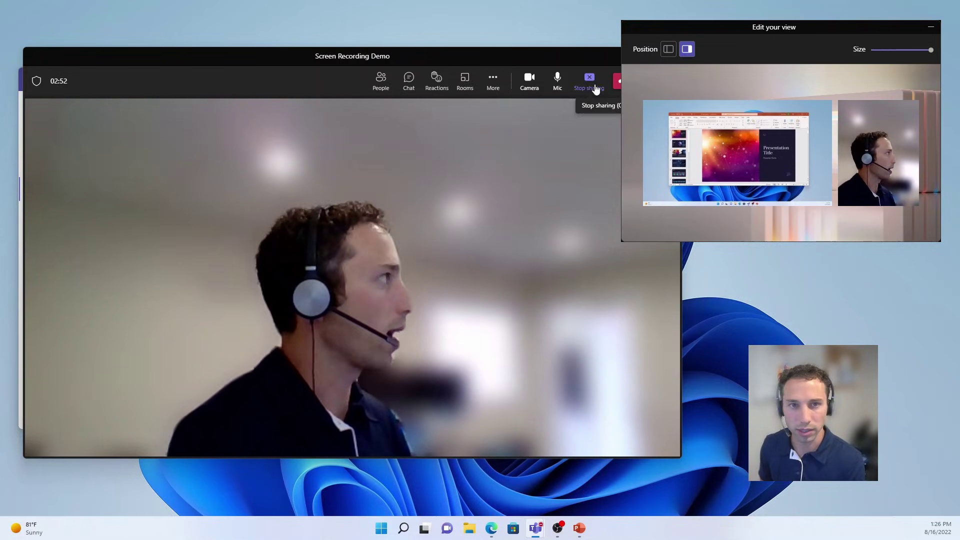
{"action": "left_click_drag", "start_coordinate": [588, 62], "coordinate": [576, 69]}
{"action": "left_click", "coordinate": [695, 23]}
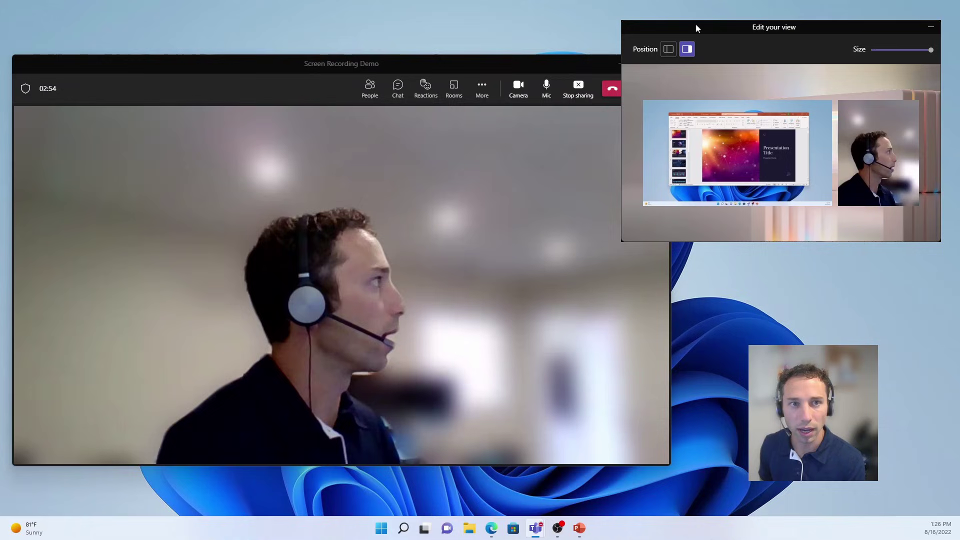
{"action": "left_click_drag", "start_coordinate": [695, 23], "coordinate": [744, 34]}
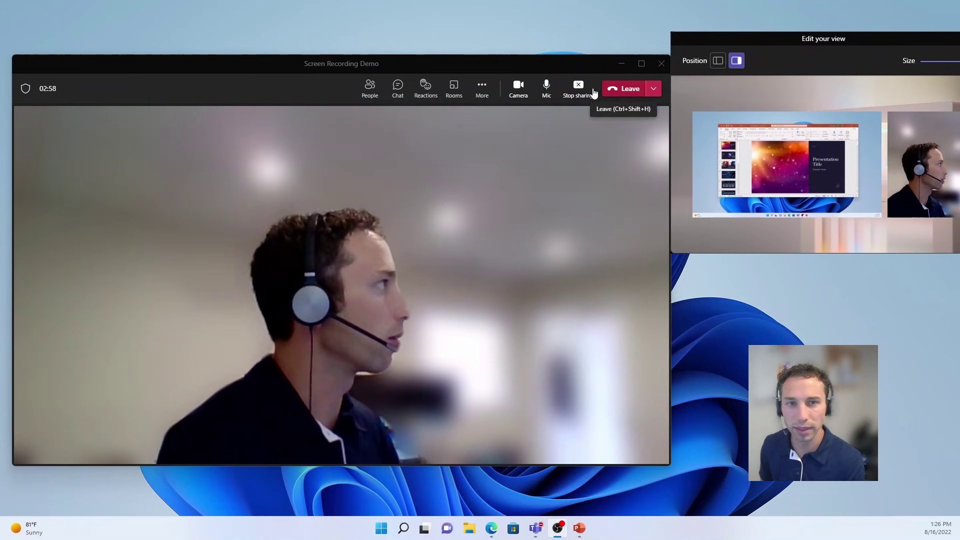
Step: Start recording the meeting and advance the shared PowerPoint presentation to the "Topic one" slide
{"action": "left_click", "coordinate": [509, 62]}
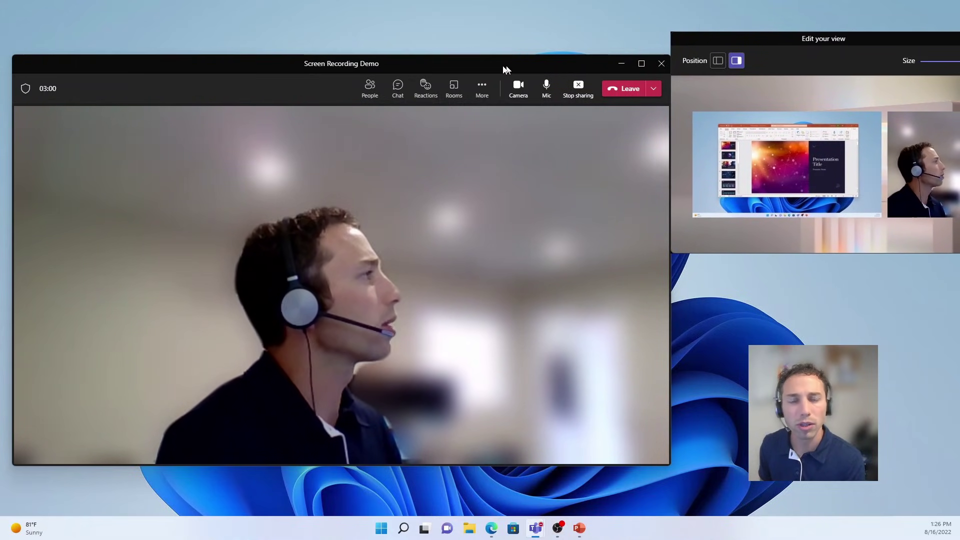
{"action": "left_click", "coordinate": [482, 95]}
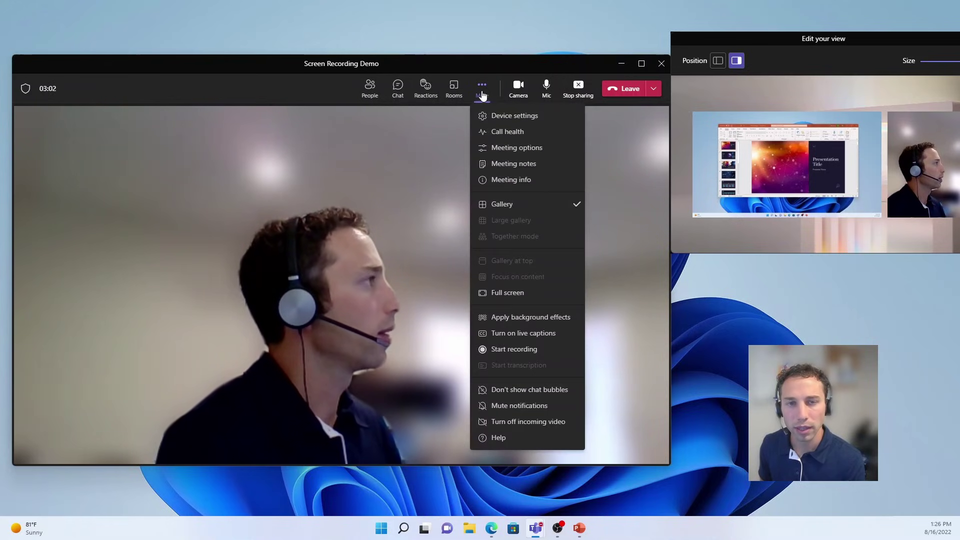
{"action": "left_click", "coordinate": [543, 350]}
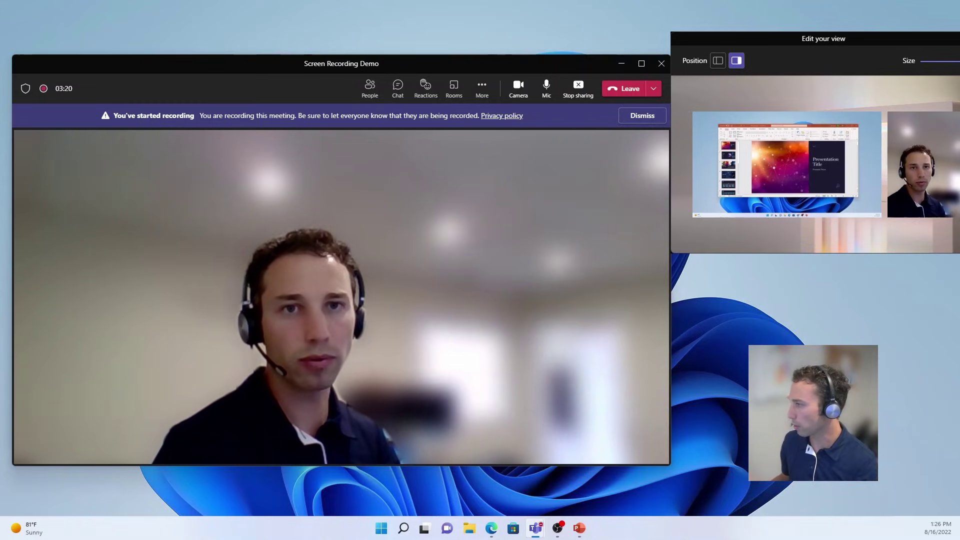
{"action": "key", "text": "Down"}
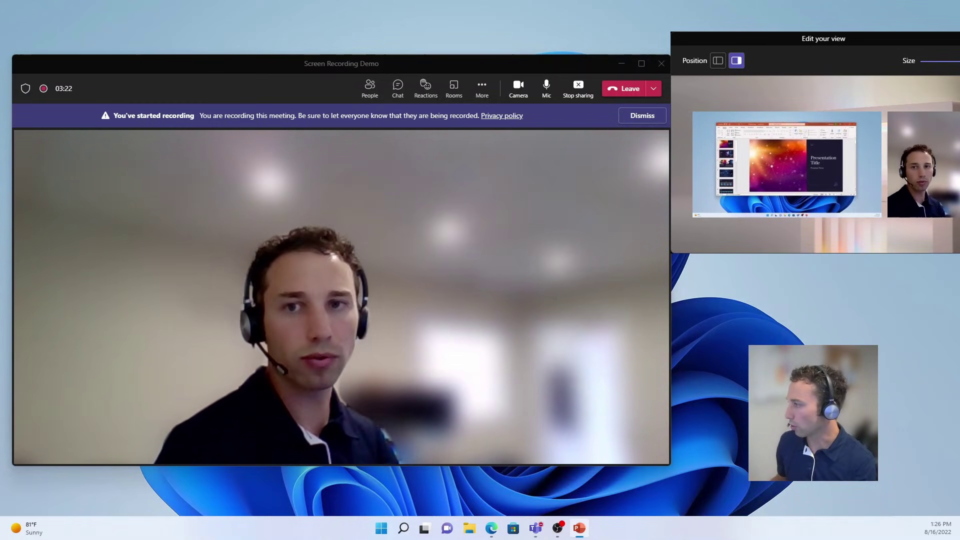
{"action": "key", "text": "Down"}
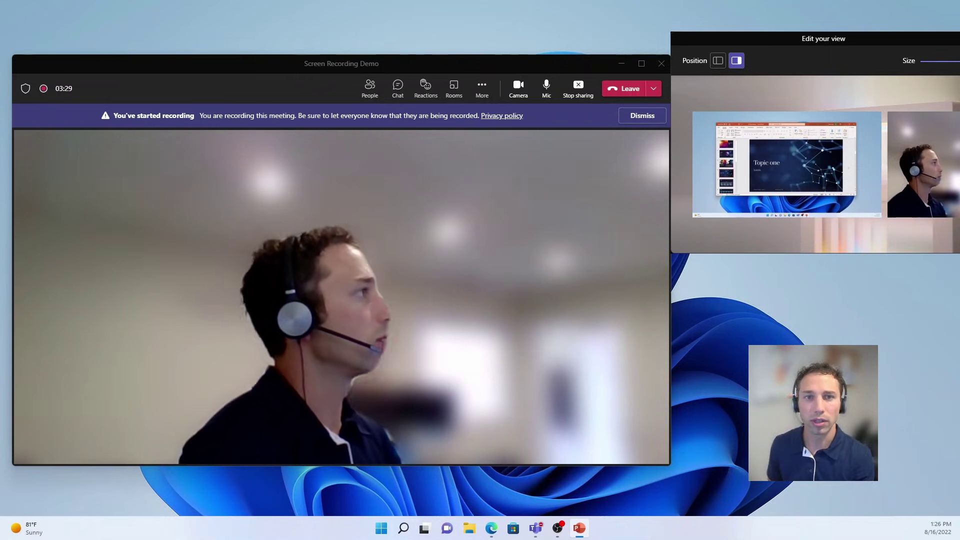
Step: Bring up the extra meeting actions, including Stop recording, and leave the meeting to end the recording
{"action": "left_click", "coordinate": [474, 100]}
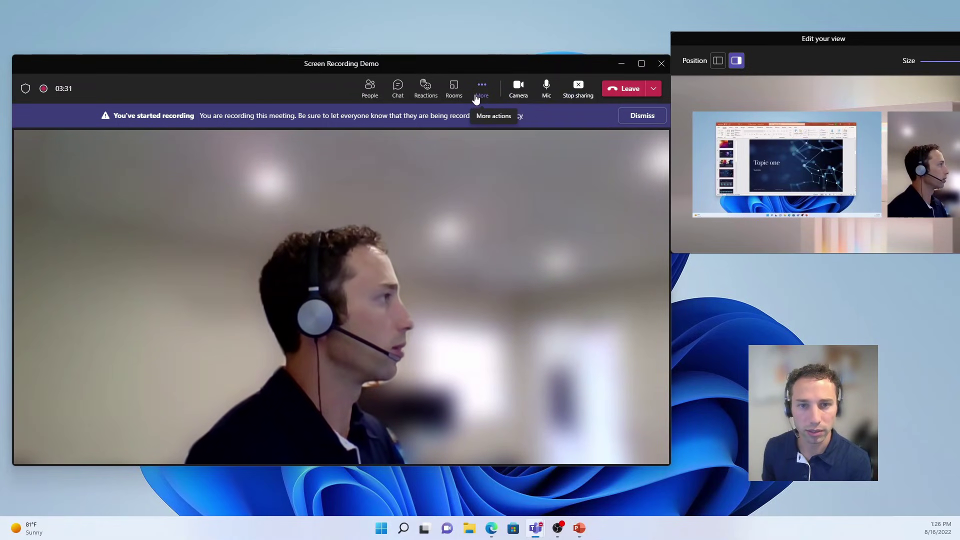
{"action": "left_click", "coordinate": [474, 100]}
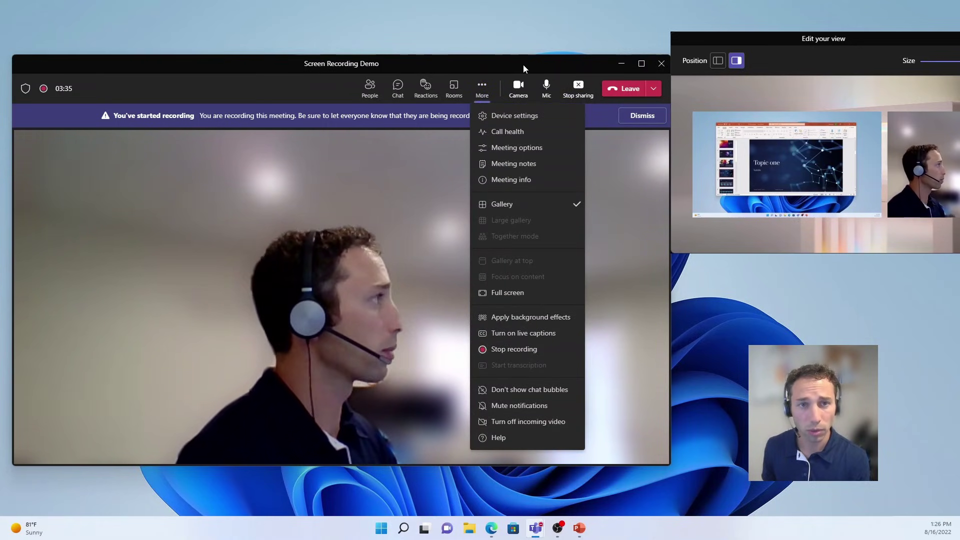
{"action": "left_click", "coordinate": [626, 94]}
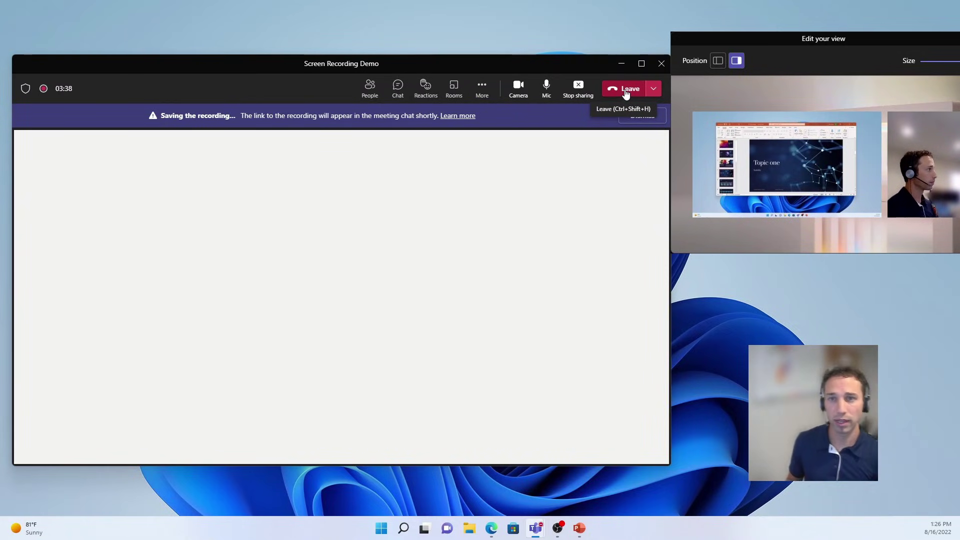
{"action": "left_click", "coordinate": [625, 90]}
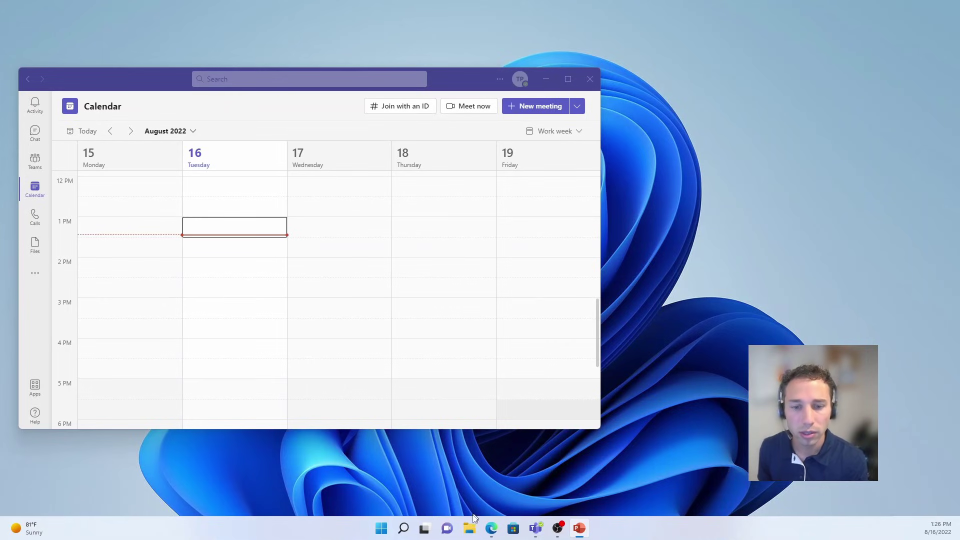
Step: Open the Recordings folder of OneDrive - navitend in File Explorer and play the Screen Recording Demo video
{"action": "left_click", "coordinate": [468, 529]}
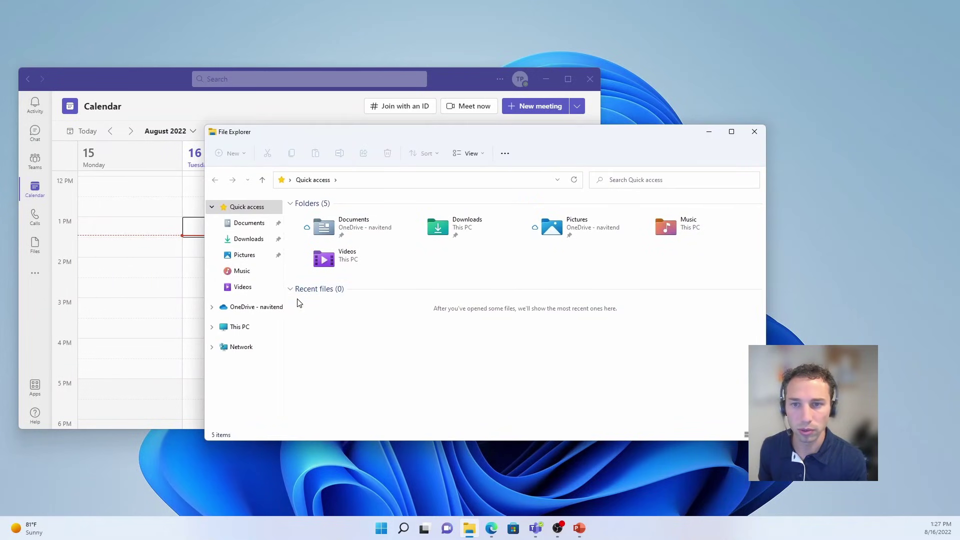
{"action": "left_click", "coordinate": [249, 307]}
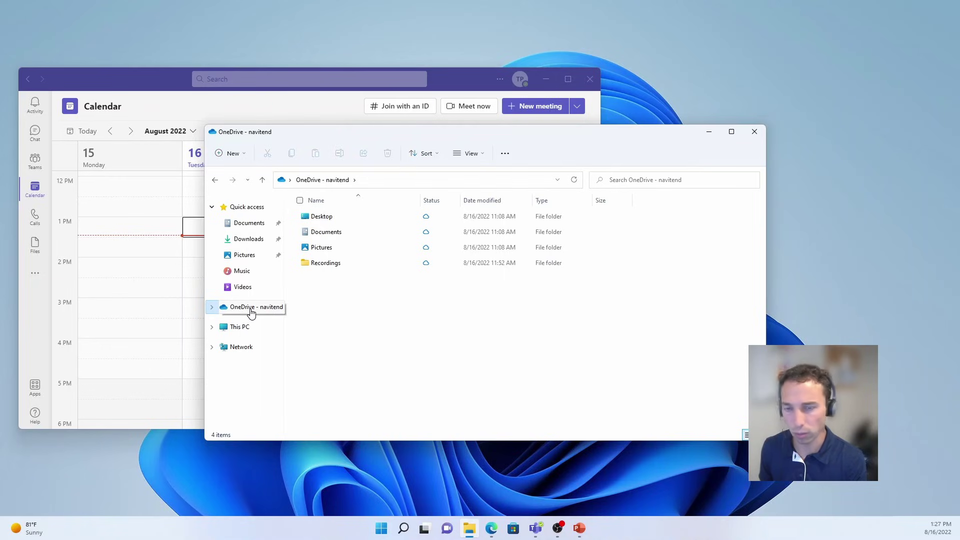
{"action": "left_click", "coordinate": [324, 265]}
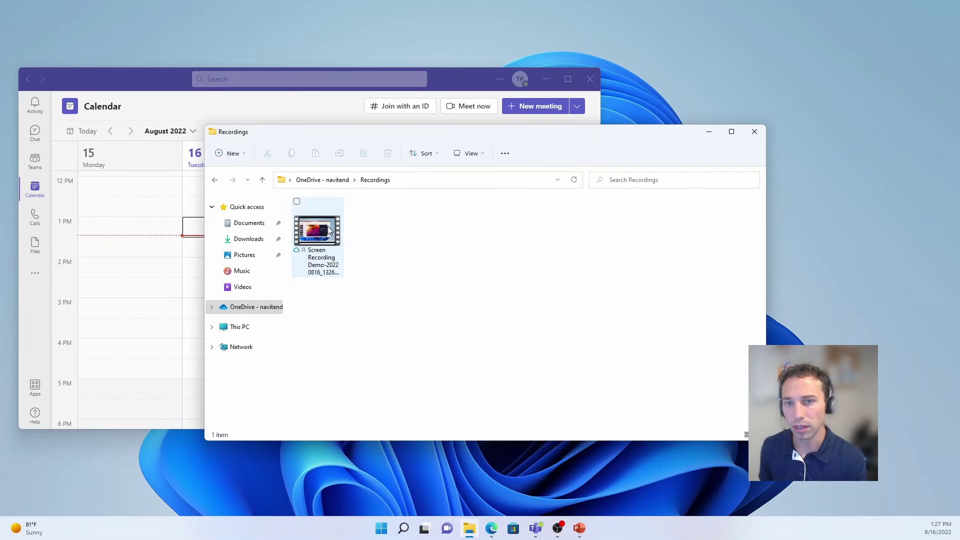
{"action": "left_click", "coordinate": [328, 226]}
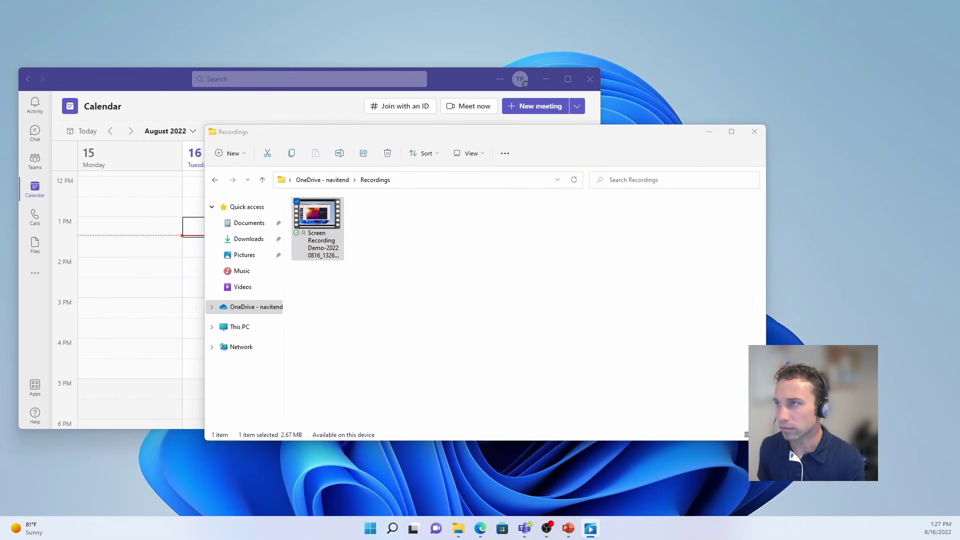
{"action": "double_click", "coordinate": [340, 223]}
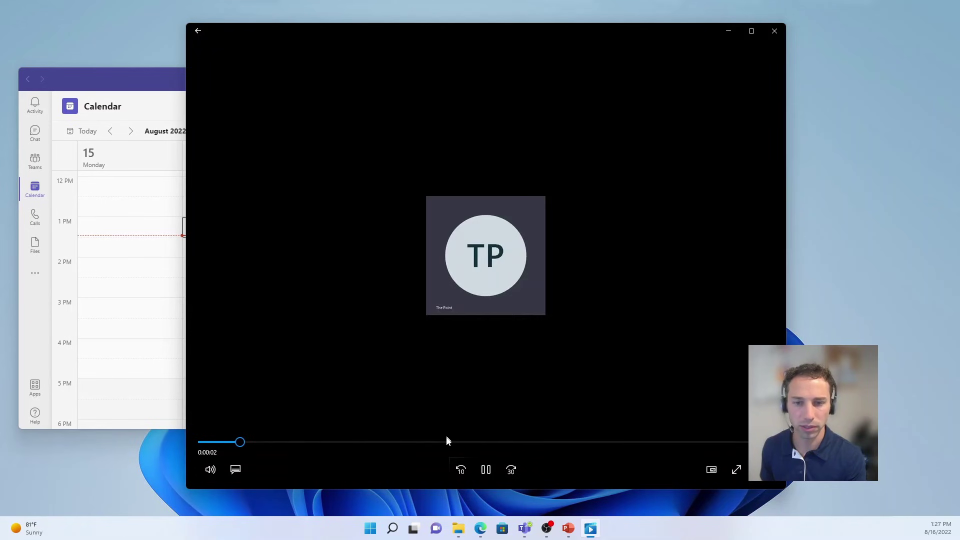
Step: Skip ahead in the meeting recording, pause it to check the shared slides beside the presenter, and close the player
{"action": "left_click", "coordinate": [428, 442]}
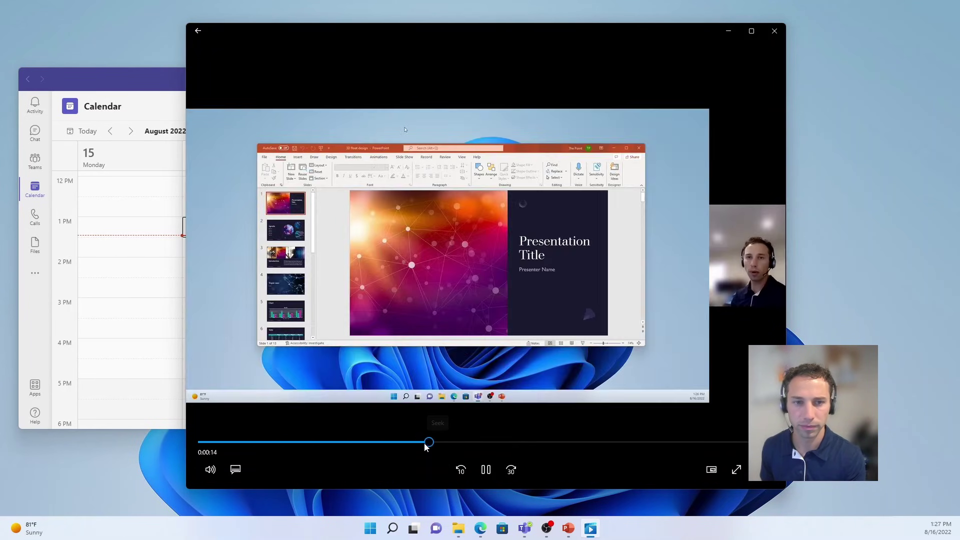
{"action": "left_click", "coordinate": [484, 471]}
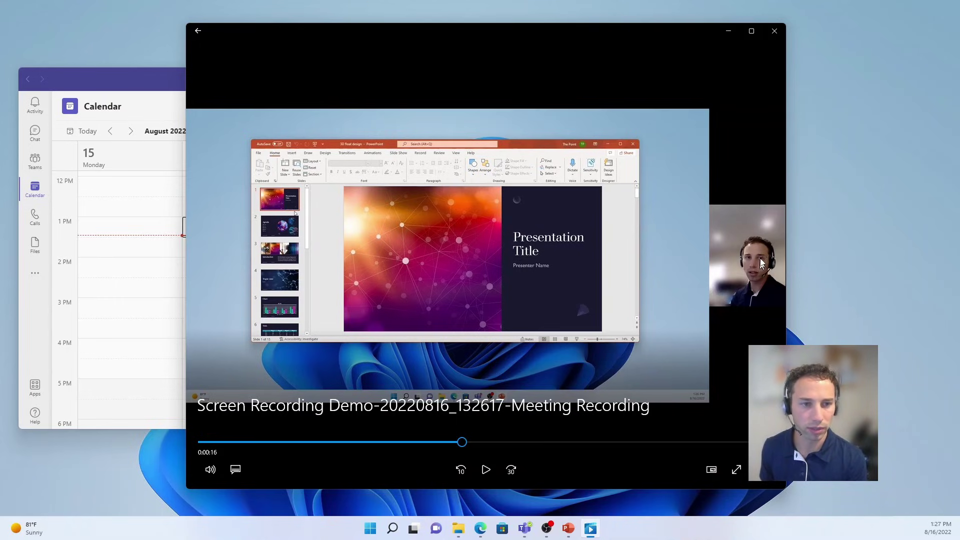
{"action": "left_click", "coordinate": [553, 440]}
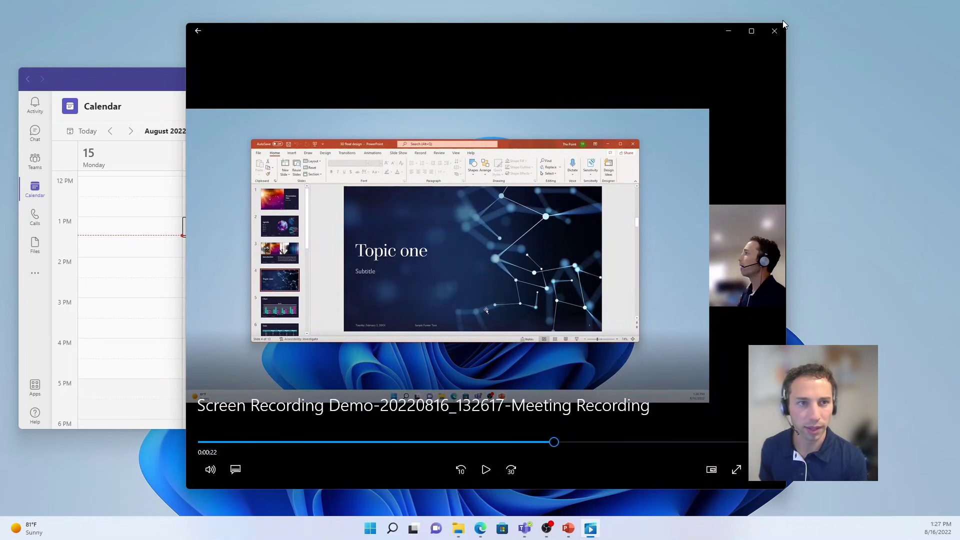
{"action": "left_click", "coordinate": [773, 31]}
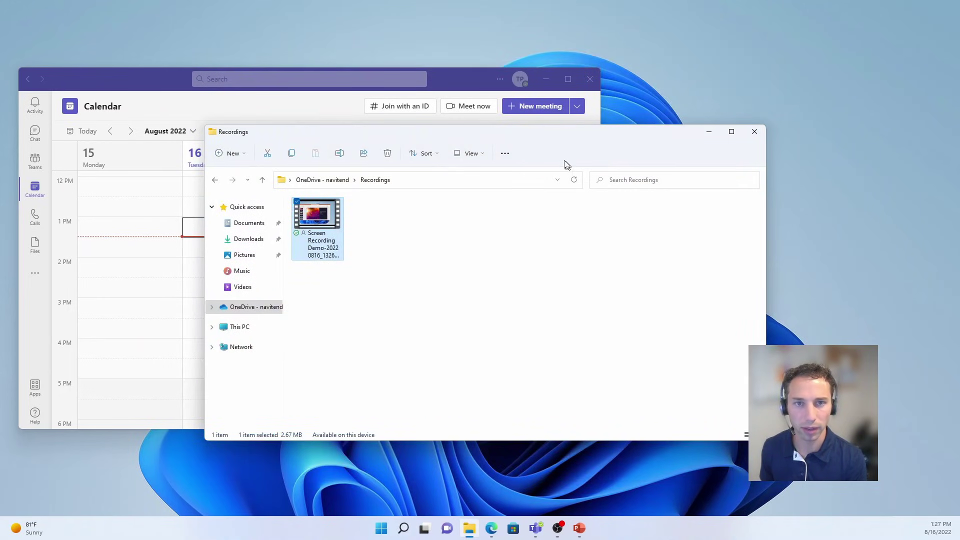